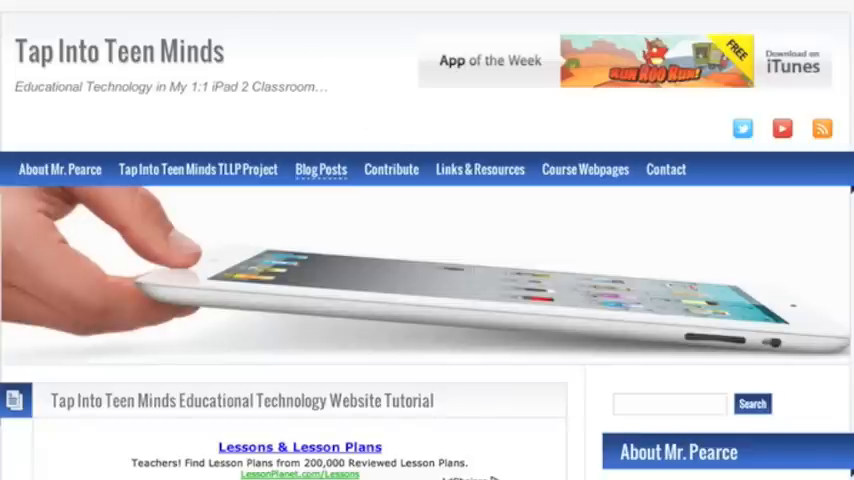
type("dropbox.com")
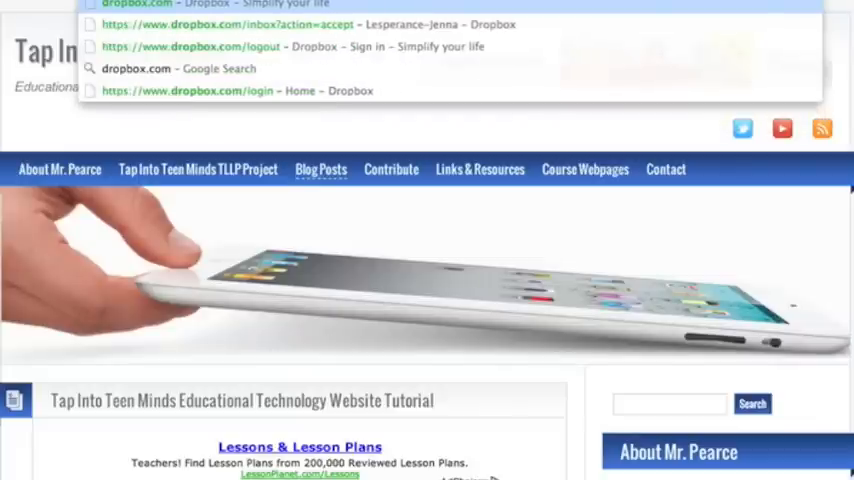
- Load dropbox.com in Chrome to reach the account's file list
key("Return")
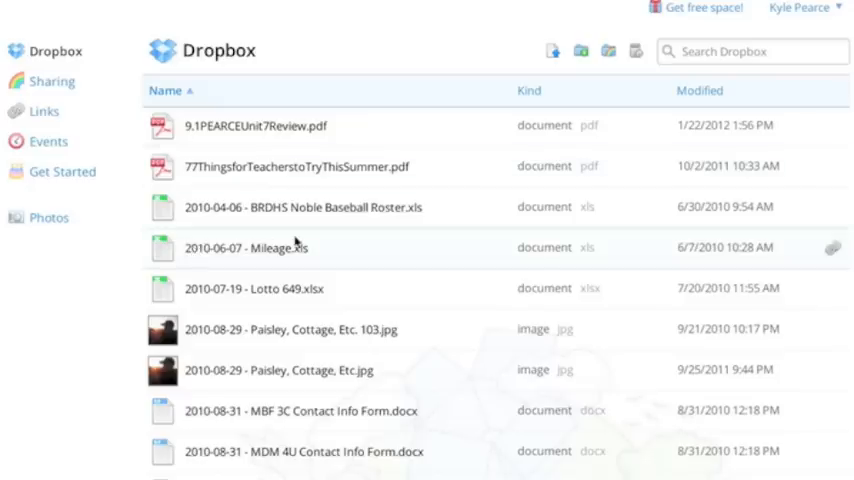
scroll(295, 240, "down", 2)
scroll(295, 240, "down", 3)
scroll(295, 240, "up", 4)
scroll(295, 240, "down", 5)
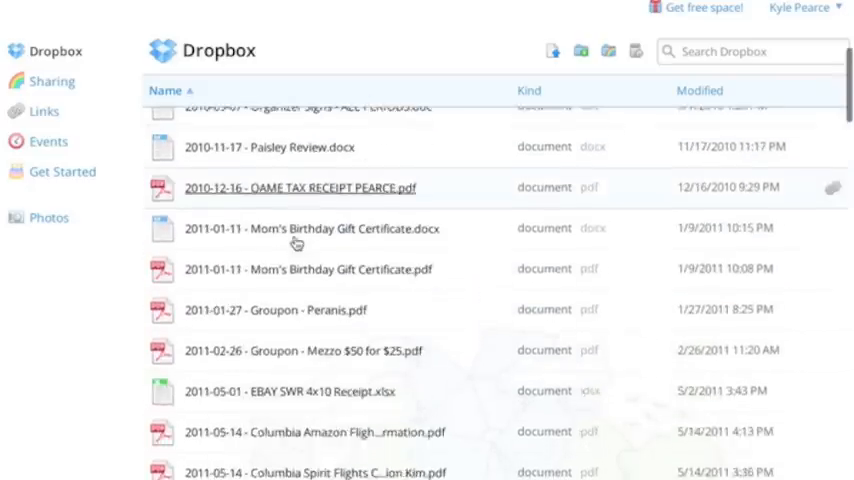
scroll(295, 240, "up", 7)
scroll(295, 240, "down", 4)
scroll(295, 240, "down", 2)
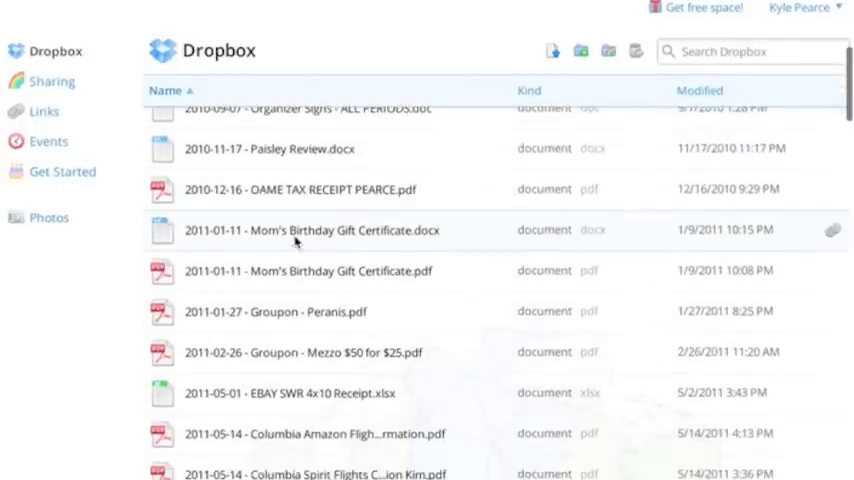
scroll(295, 240, "down", 1)
scroll(295, 240, "up", 5)
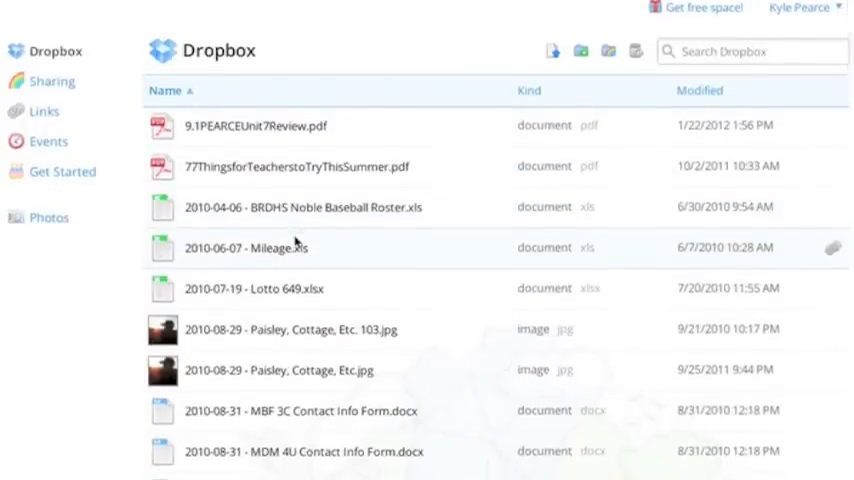
scroll(295, 240, "down", 3)
scroll(295, 240, "down", 3)
scroll(295, 240, "up", 4)
scroll(295, 240, "up", 2)
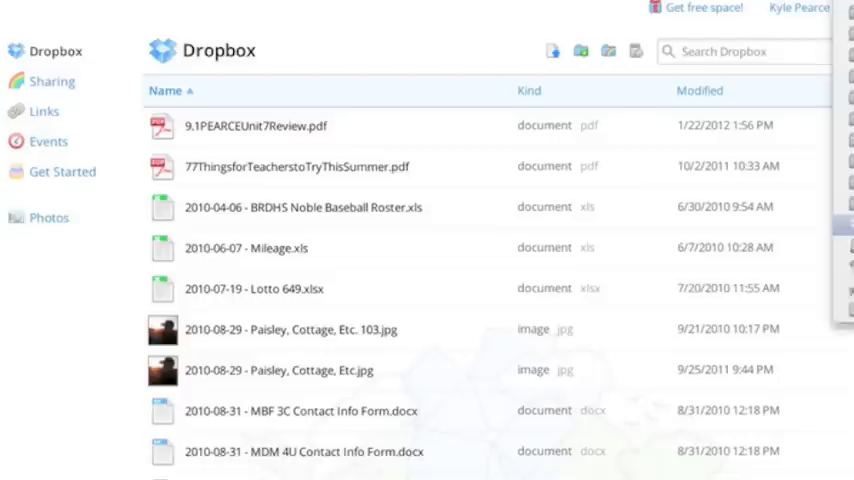
left_click_drag(840, 60, 210, 6)
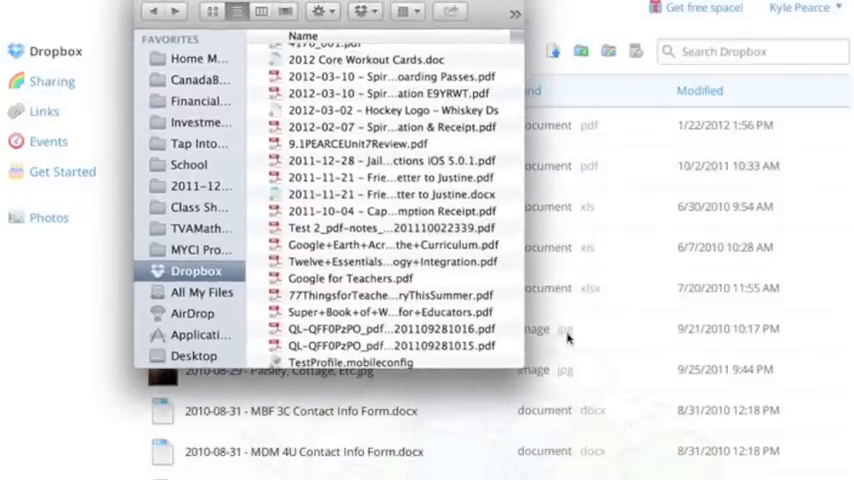
left_click_drag(510, 360, 720, 478)
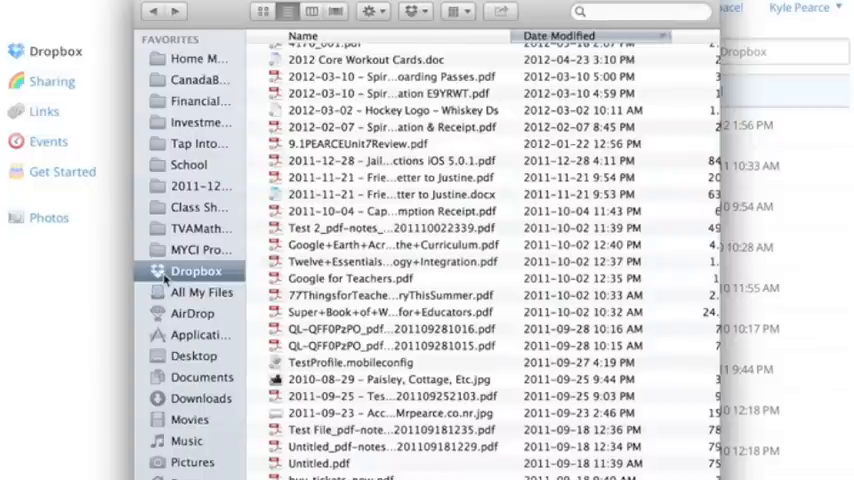
scroll(499, 174, "up", 5)
scroll(499, 174, "down", 2)
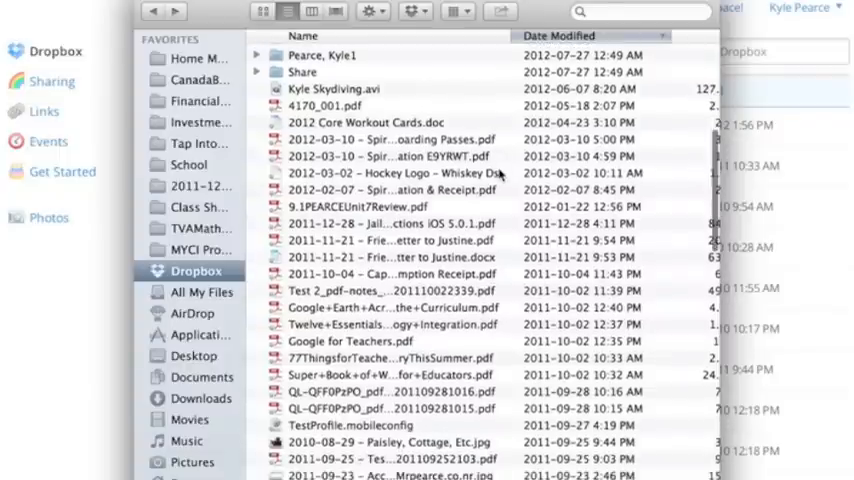
scroll(499, 174, "down", 3)
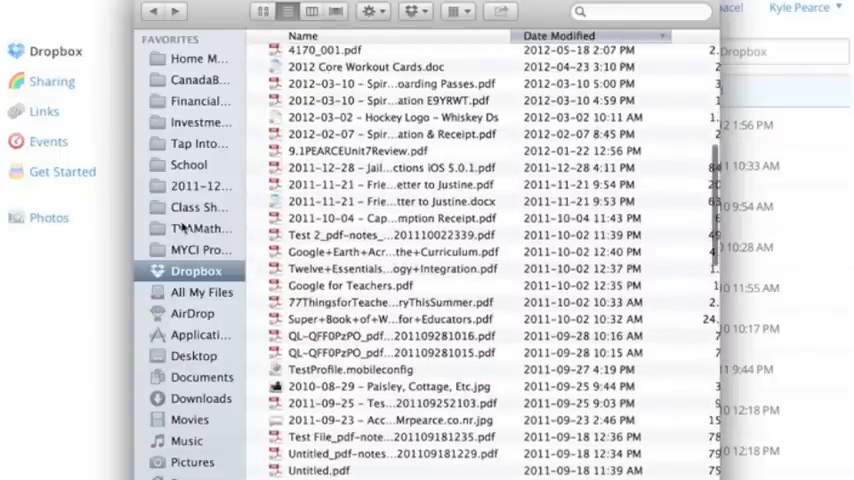
left_click_drag(320, 10, 770, 12)
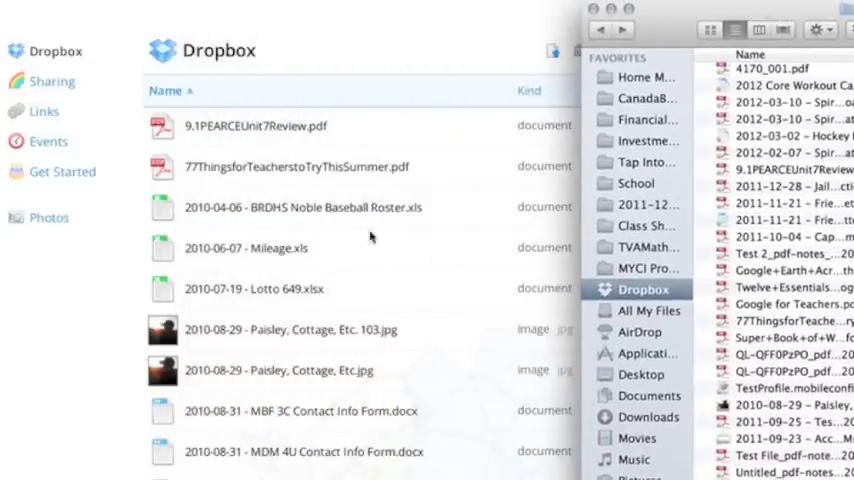
left_click_drag(660, 8, 380, 14)
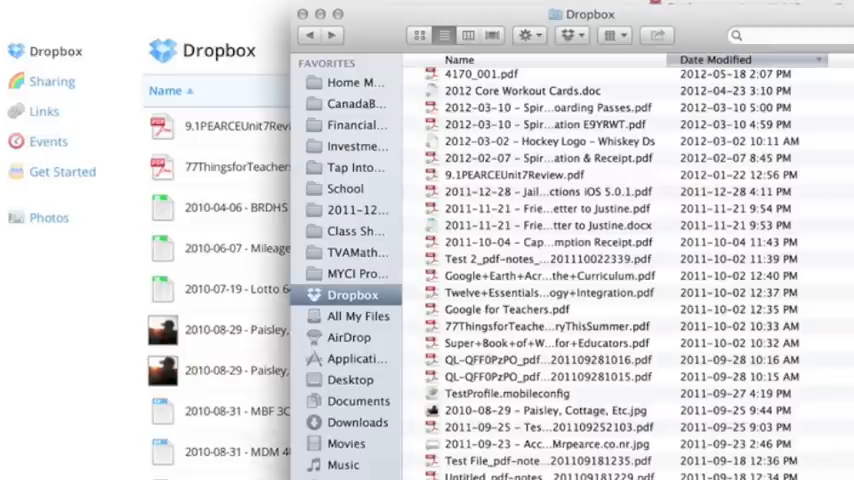
left_click_drag(620, 14, 758, 53)
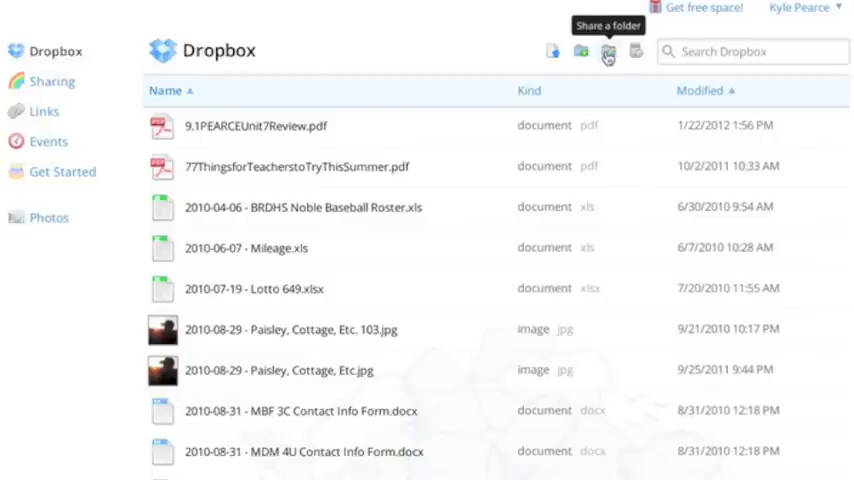
- Start Share a folder from the Dropbox toolbar
left_click(612, 58)
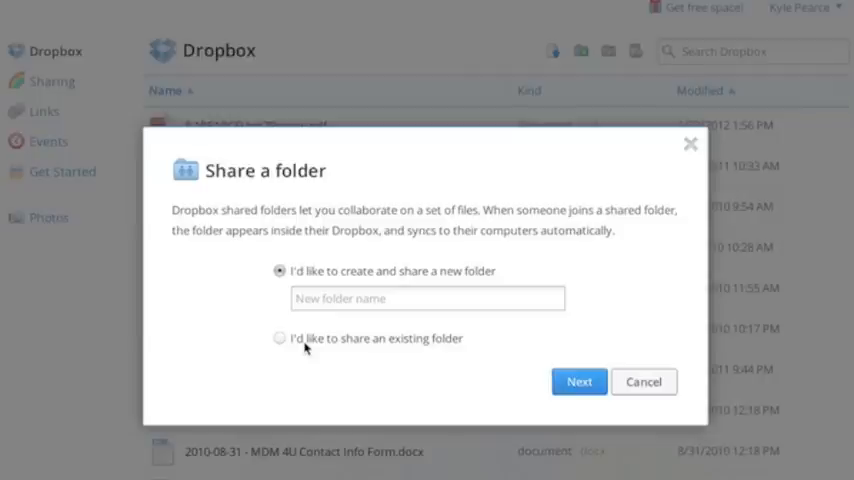
- Name the new shared folder Smith-John, correct the duplicate to Smith1-John, and continue to invites
left_click(318, 300)
type("Smith-")
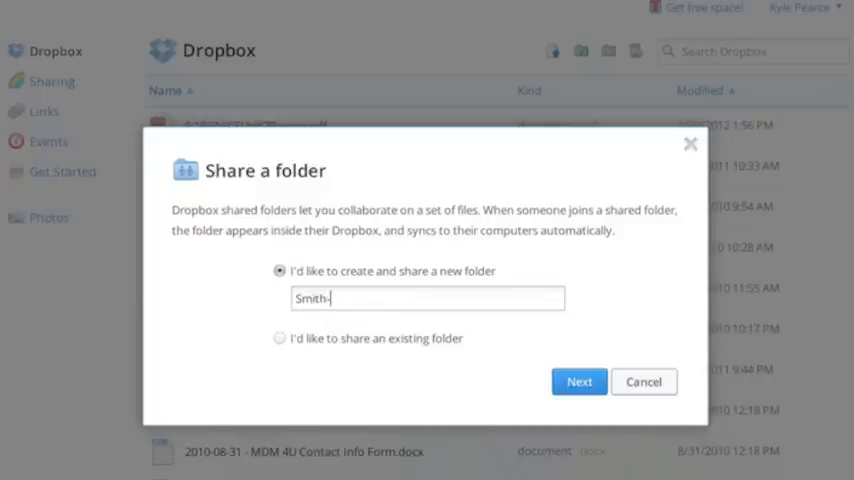
type("John")
left_click(578, 381)
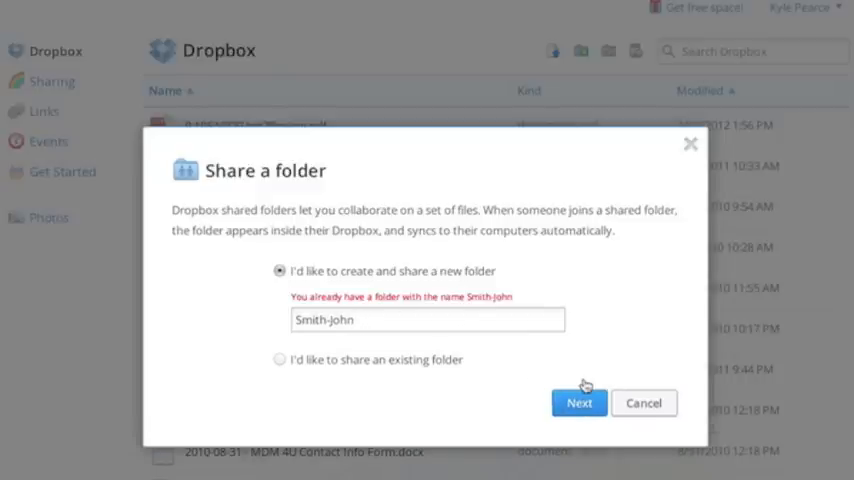
left_click(327, 318)
type("1")
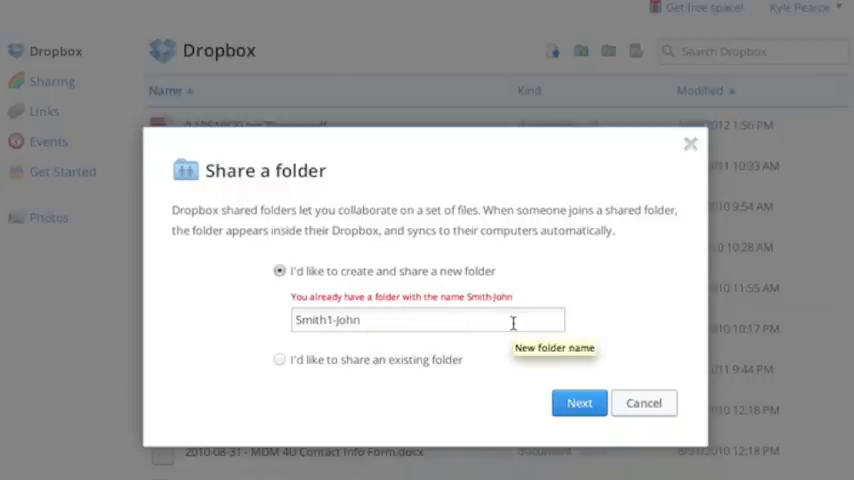
left_click(578, 405)
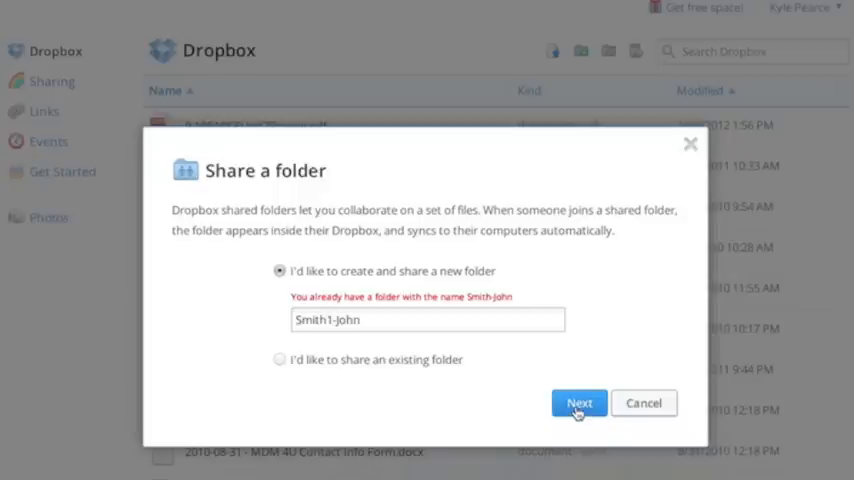
left_click(578, 405)
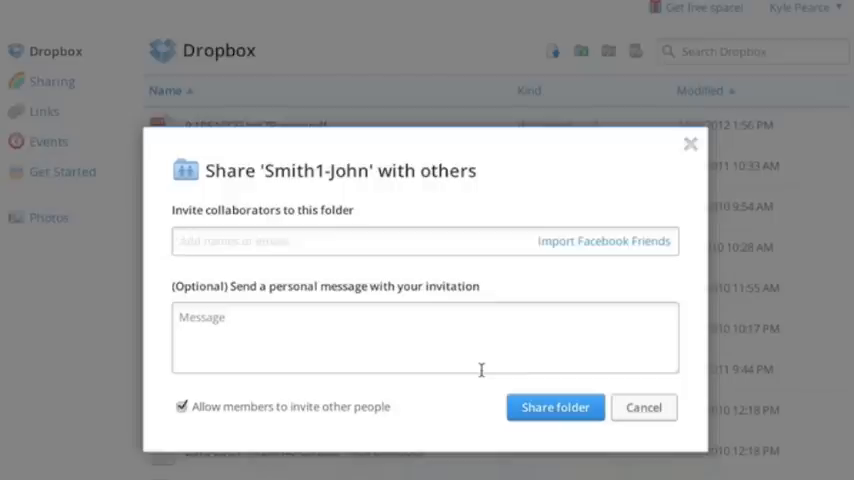
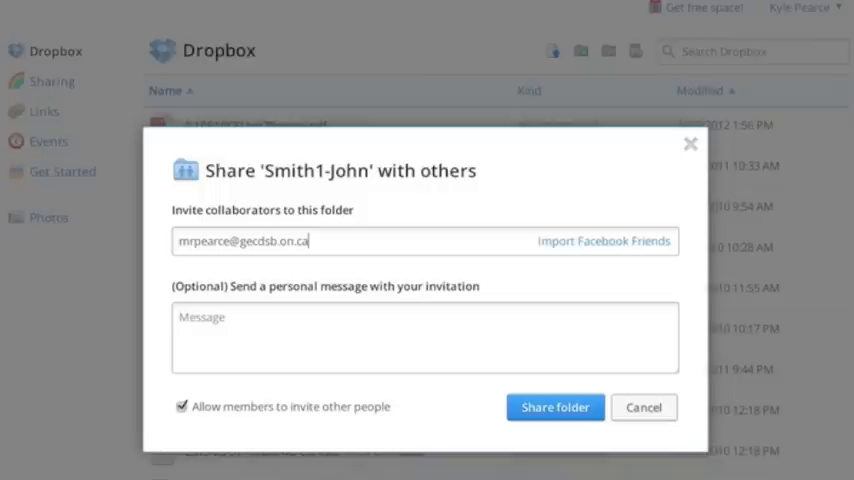
- Add the two collaborator email addresses as invitees for Smith1-John
key("Return")
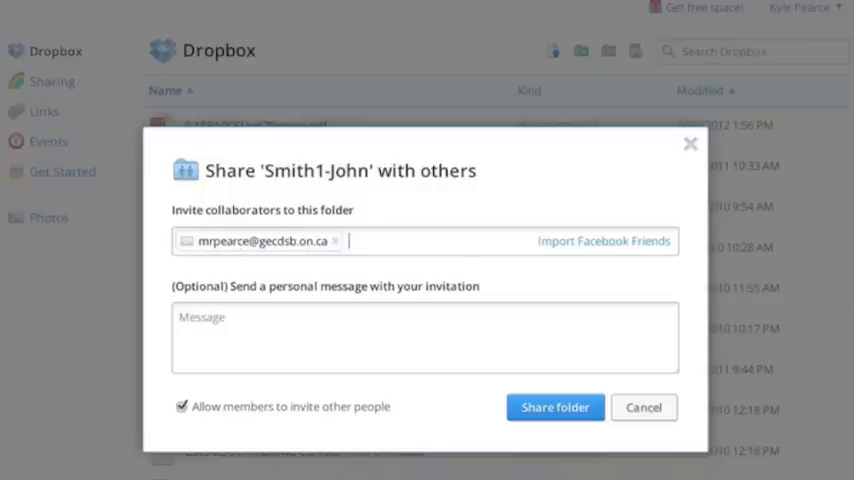
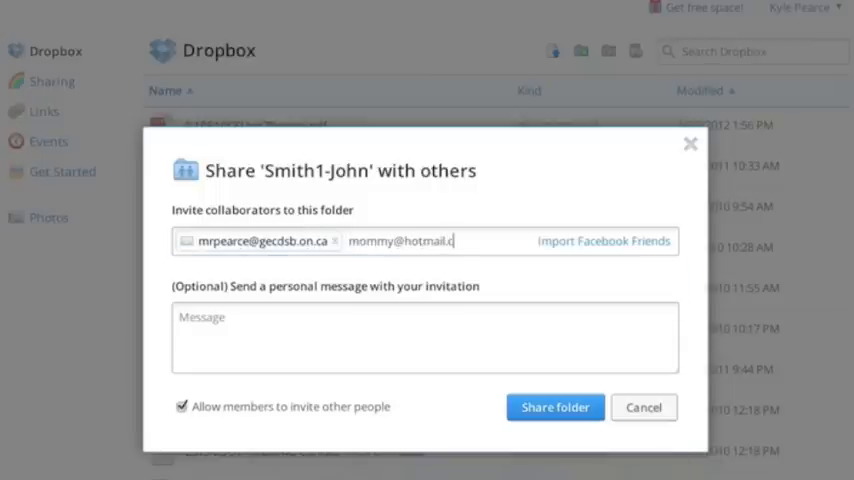
key("Return")
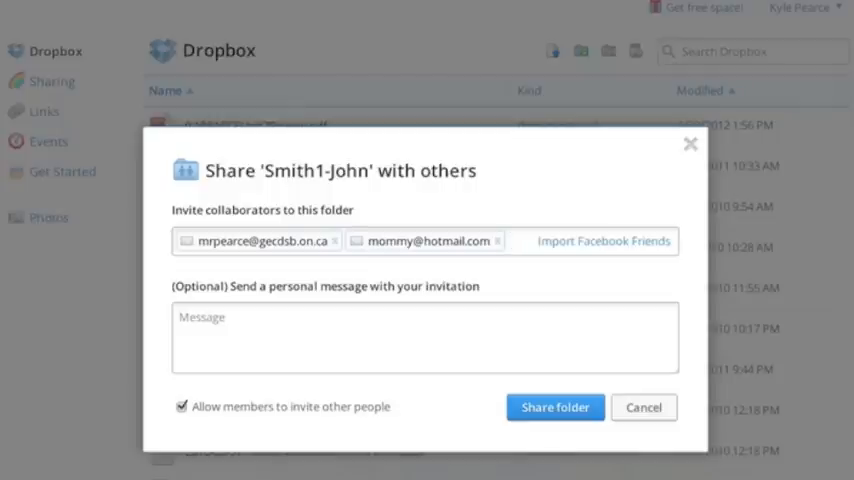
- Write a personal note about the shared math folder and send the invitations
left_click(310, 337)
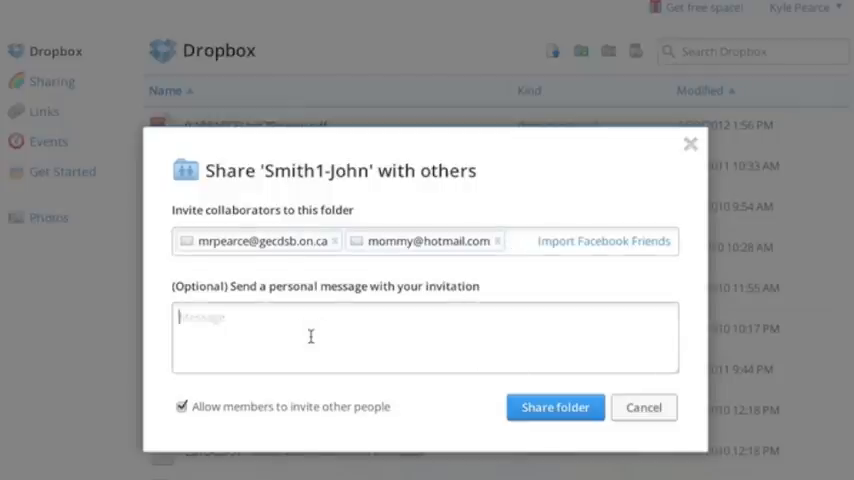
type("Hi Mr. Pearce & ")
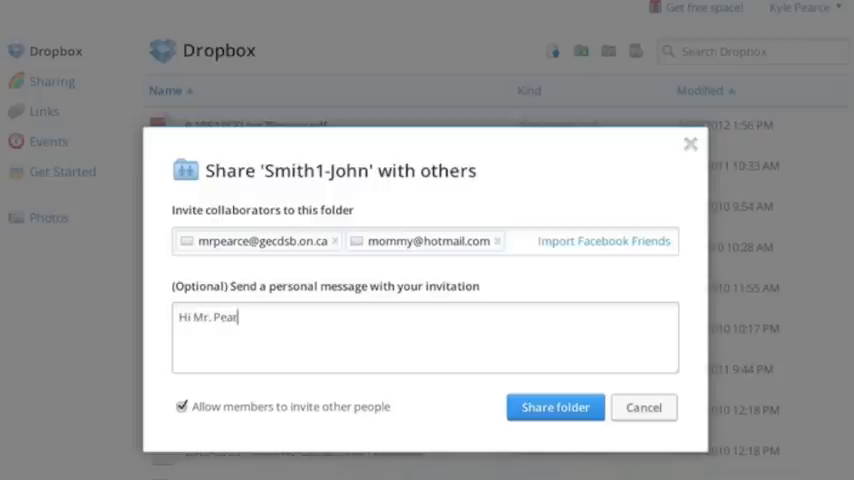
type("Momm")
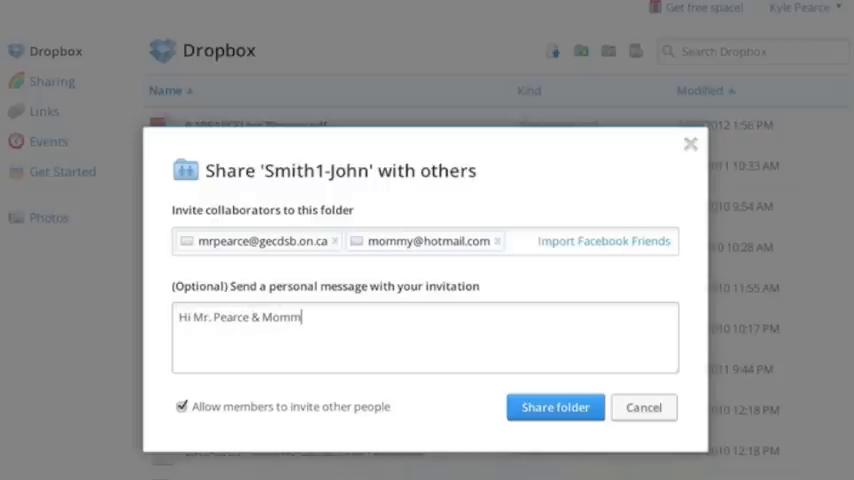
type("y... here's my D")
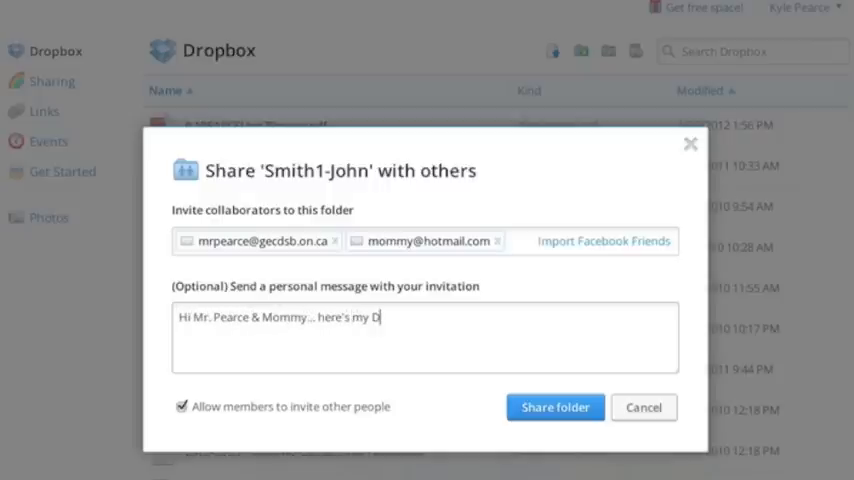
type("ropbox S")
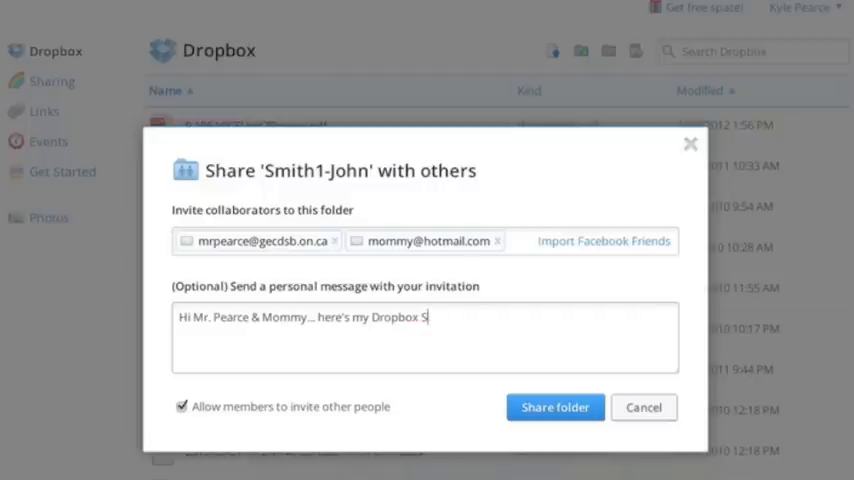
type("hared folder for math")
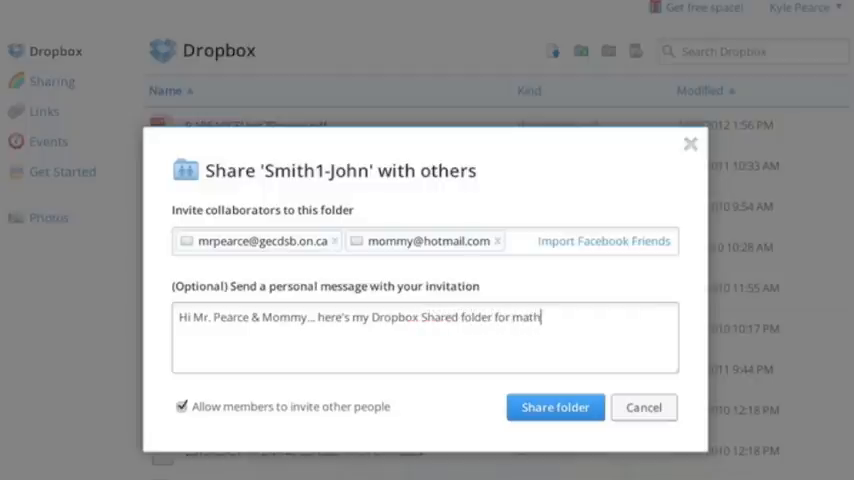
type("...")
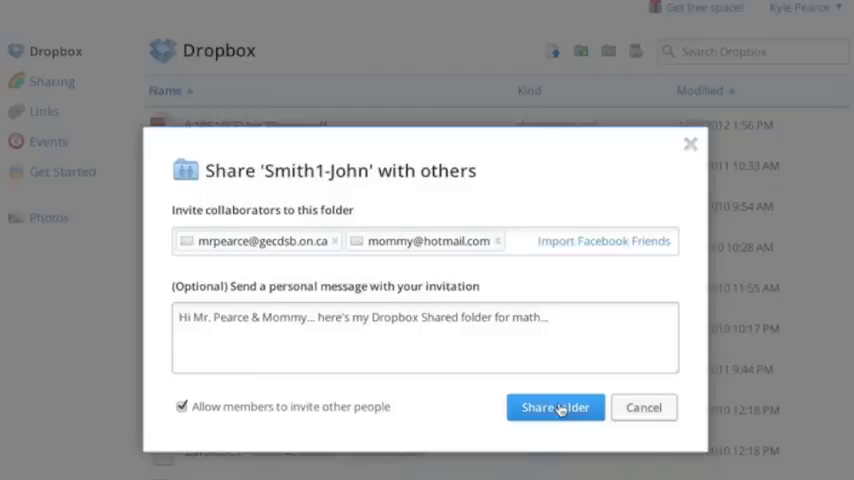
left_click(558, 409)
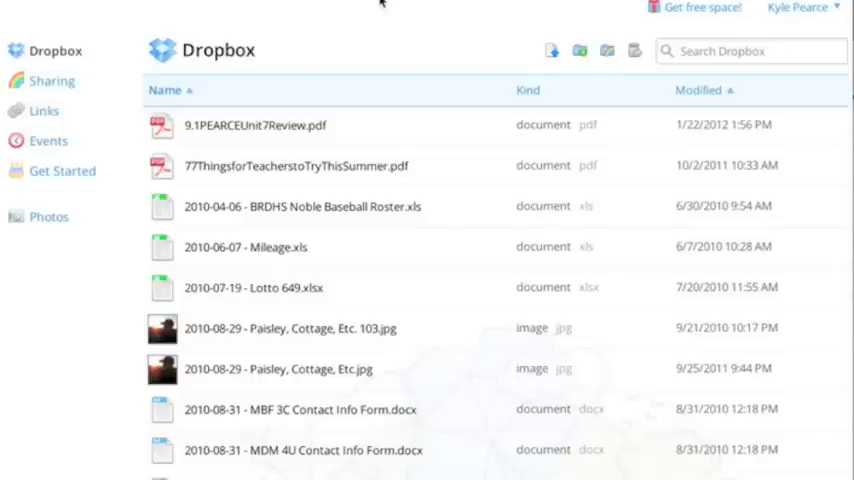
mouse_move(480, 247)
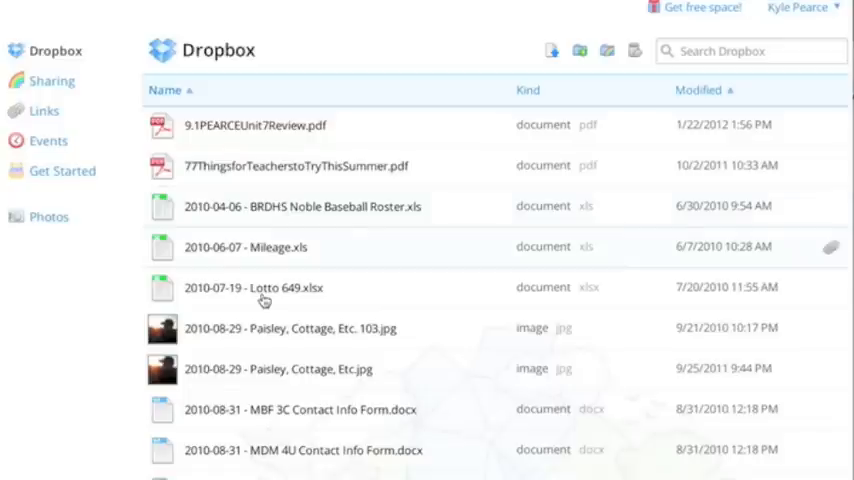
scroll(264, 300, "down", 3)
scroll(264, 300, "down", 4)
scroll(264, 300, "down", 5)
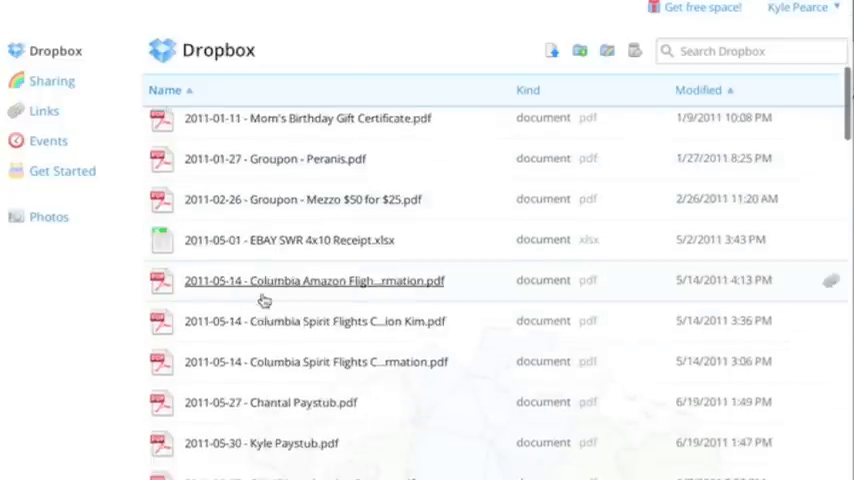
scroll(264, 300, "down", 5)
scroll(264, 300, "down", 5)
scroll(264, 300, "down", 5)
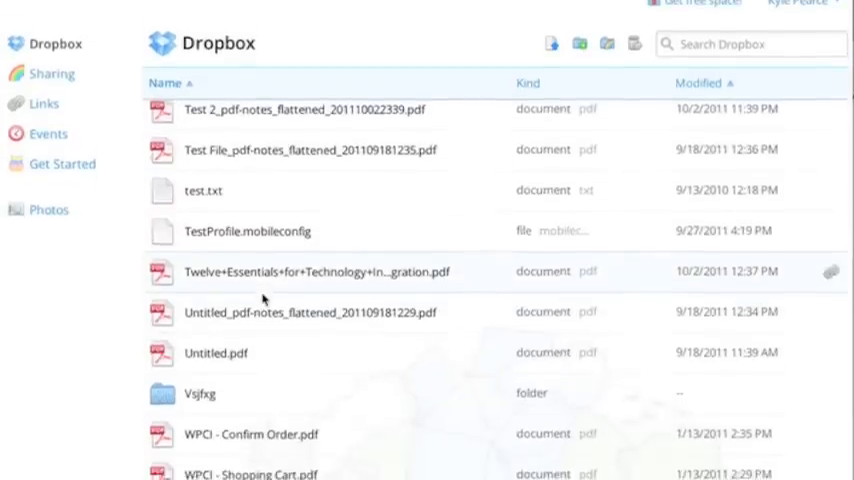
scroll(264, 298, "up", 2)
scroll(264, 298, "up", 5)
scroll(264, 298, "up", 3)
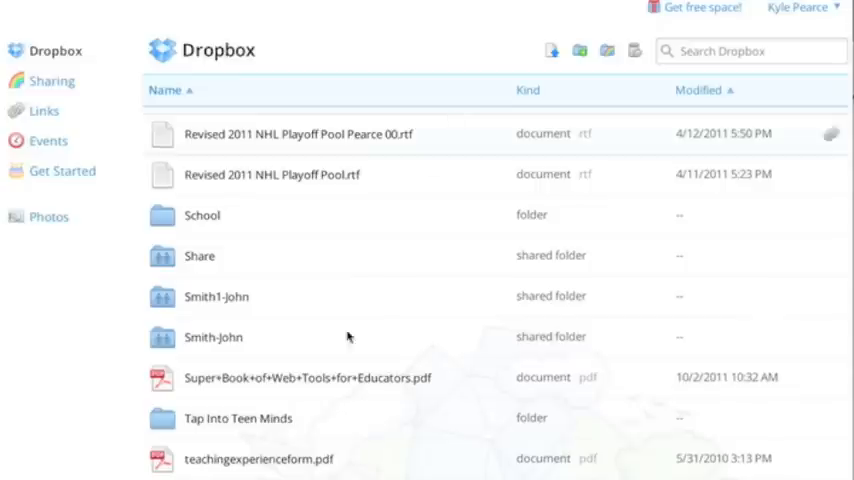
mouse_move(216, 297)
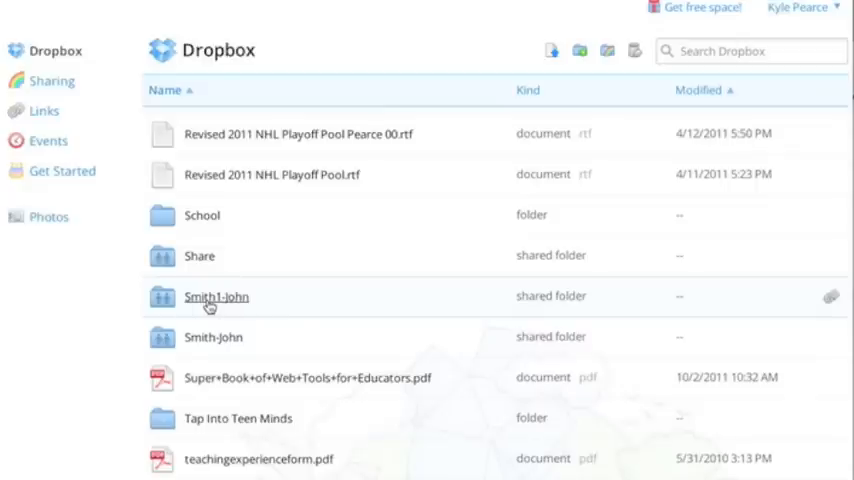
- Open the Smith1-John shared folder from the Dropbox file list
left_click(208, 300)
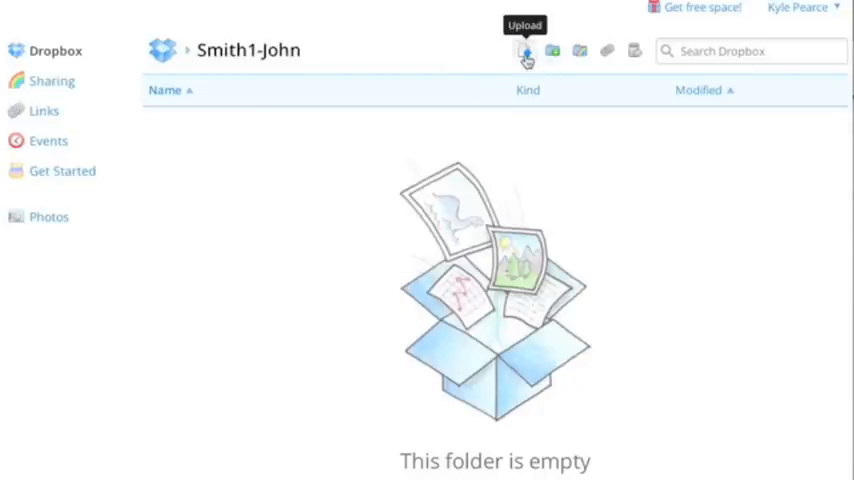
- Cancel a web upload into Smith1-John and switch to the local Dropbox folder instead
left_click(527, 55)
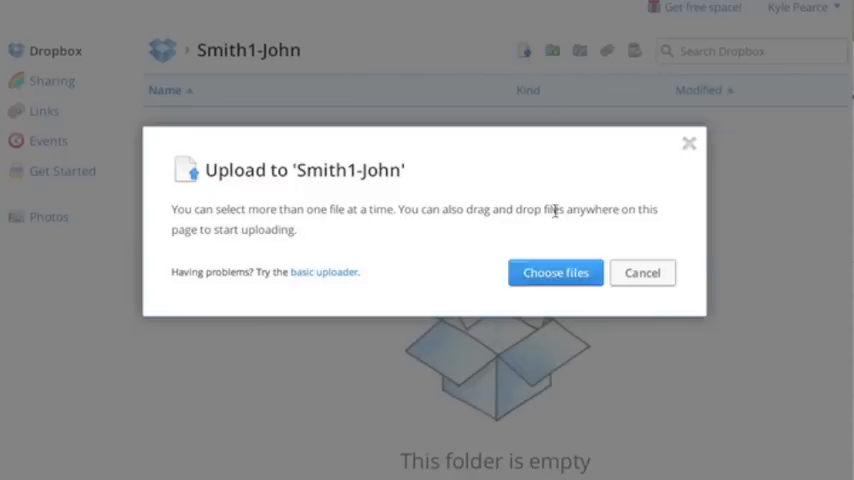
left_click(652, 277)
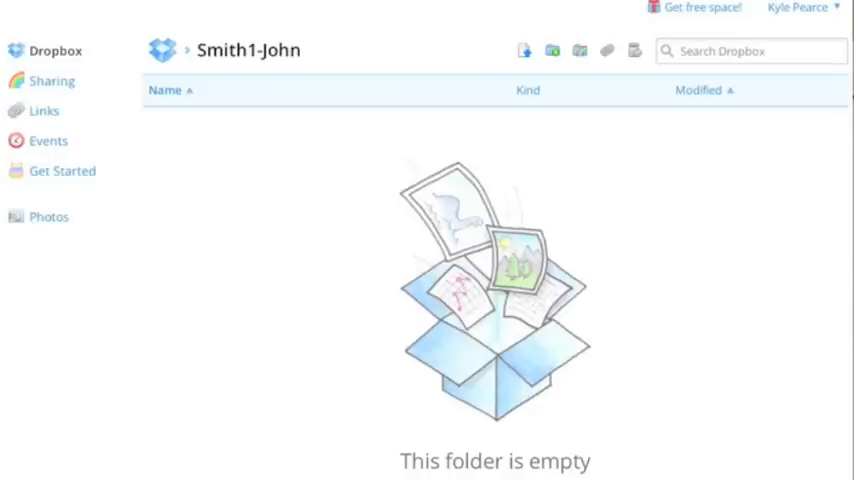
key("super+Tab")
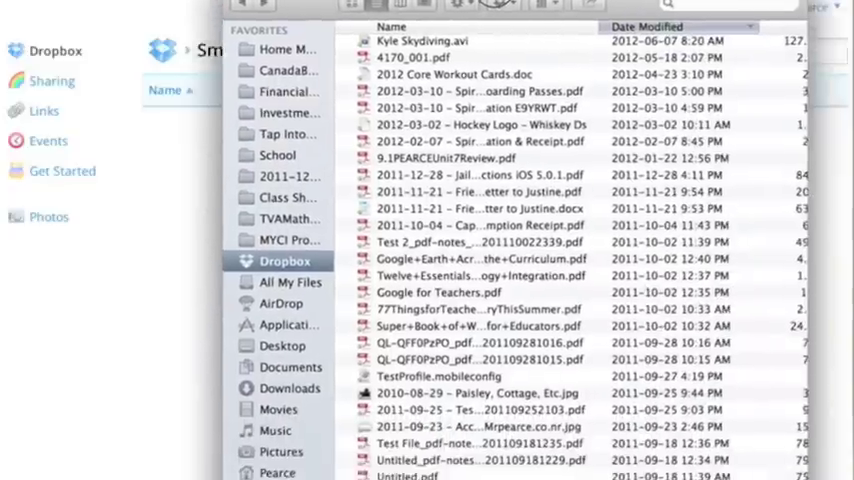
- Open the local Smith1-John folder in Finder and start a new blank TextEdit document
left_click_drag(685, 52, 440, 0)
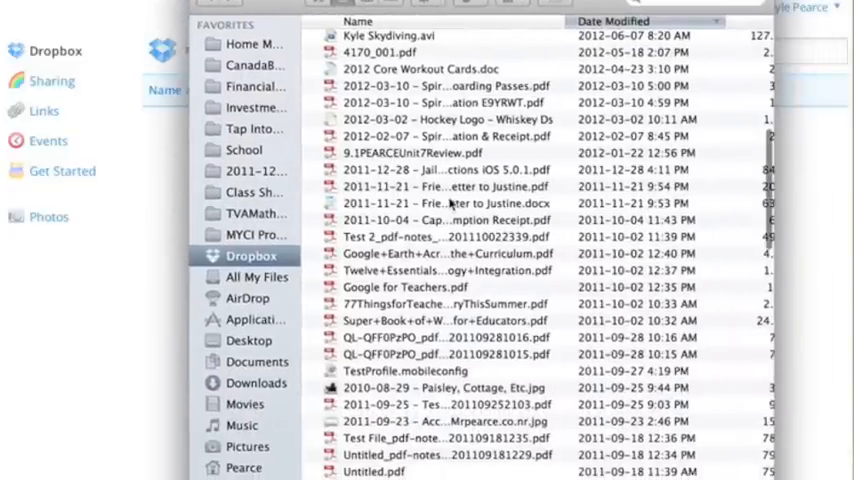
scroll(449, 204, "down", 5)
scroll(449, 204, "down", 3)
scroll(449, 204, "down", 3)
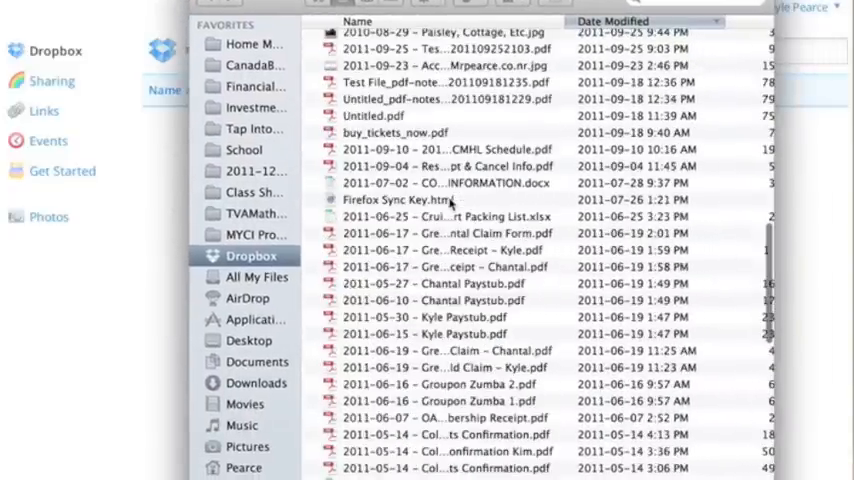
scroll(449, 204, "up", 5)
scroll(449, 204, "up", 3)
scroll(420, 180, "up", 2)
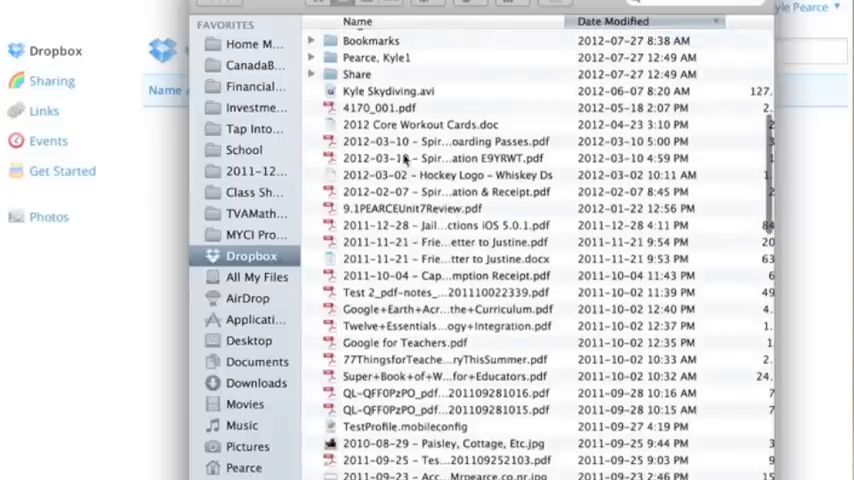
scroll(390, 100, "up", 2)
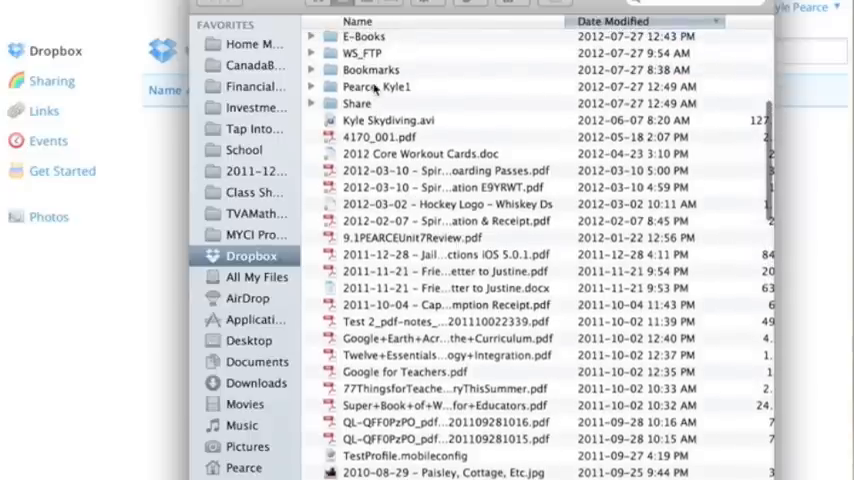
scroll(375, 90, "up", 1)
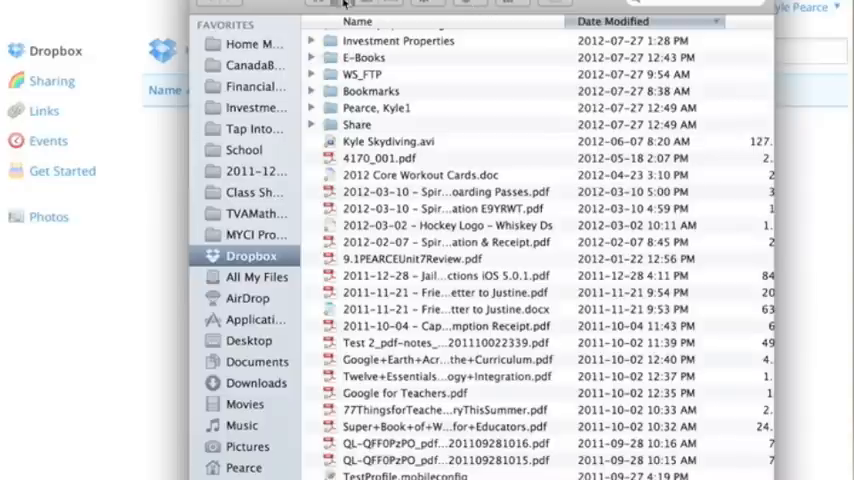
scroll(400, 110, "up", 10)
scroll(380, 70, "up", 3)
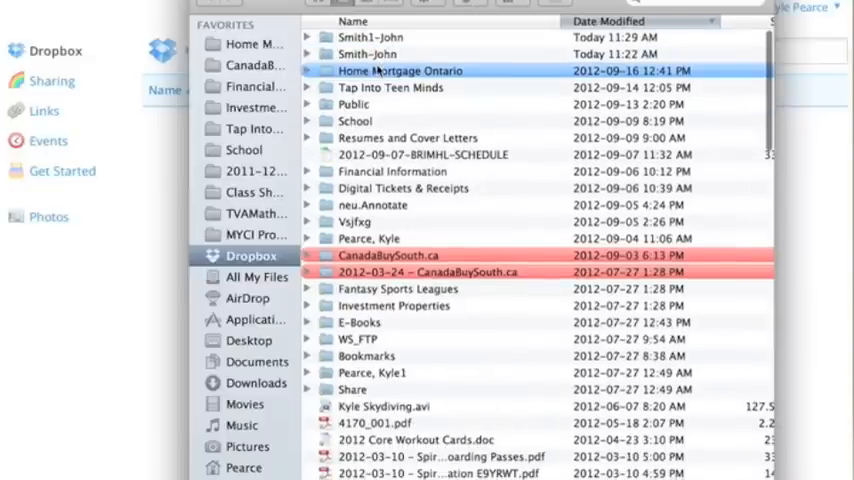
left_click(362, 37)
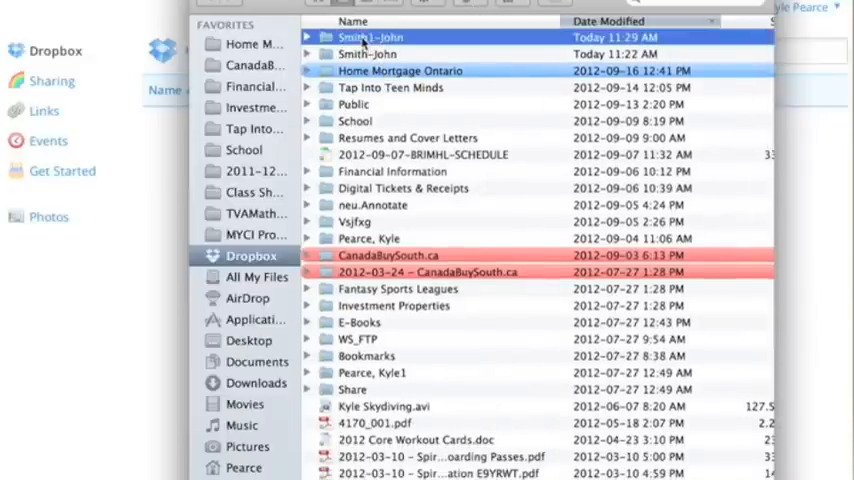
double_click(362, 37)
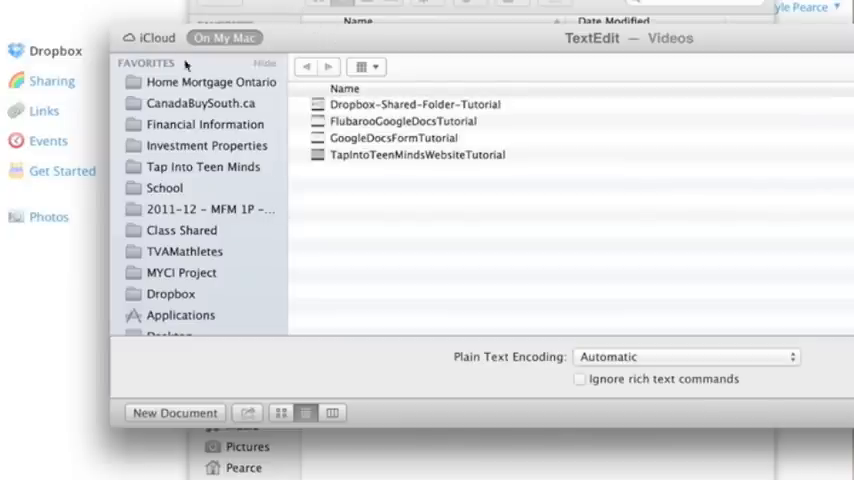
left_click(175, 412)
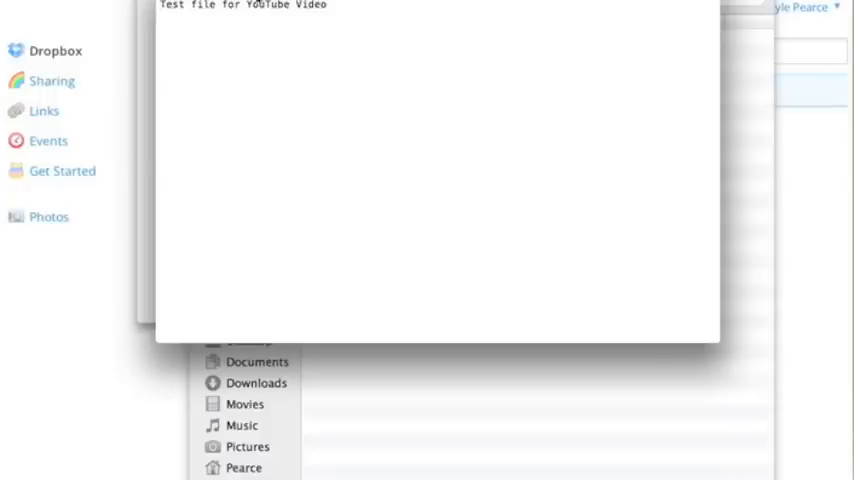
- Move the 'Test file for YouTube Video' note into Dropbox and discard the untitled document
left_click(488, 2)
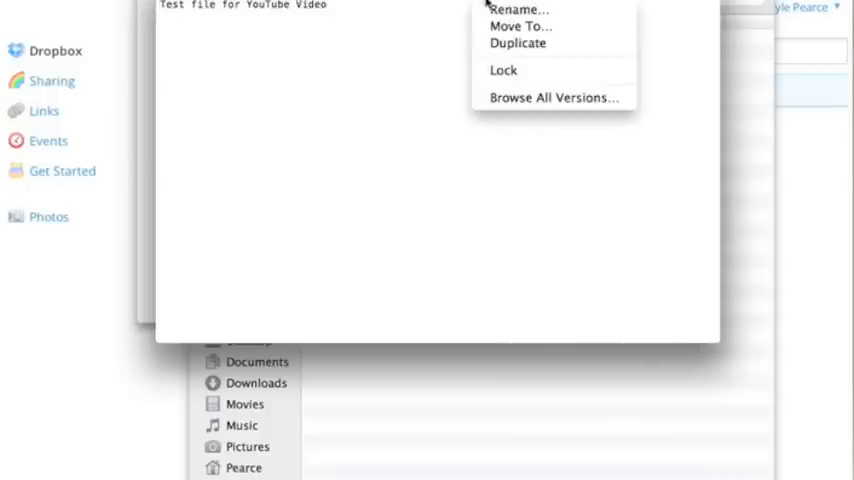
left_click(516, 26)
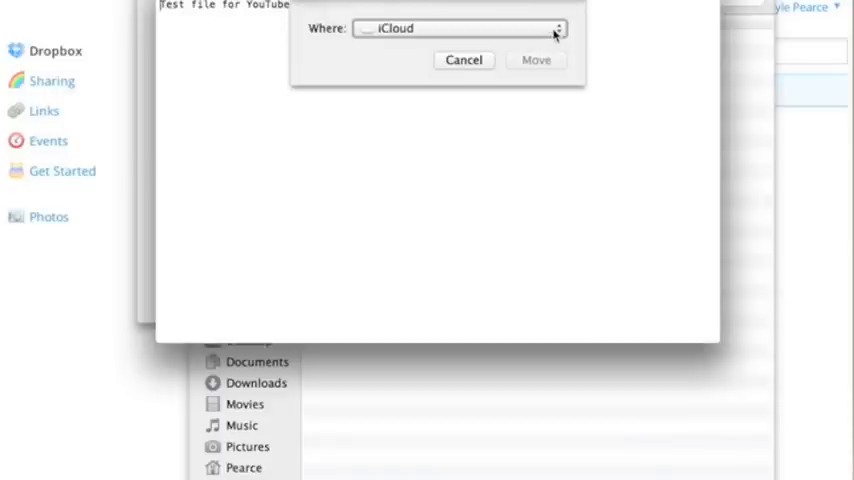
left_click(556, 33)
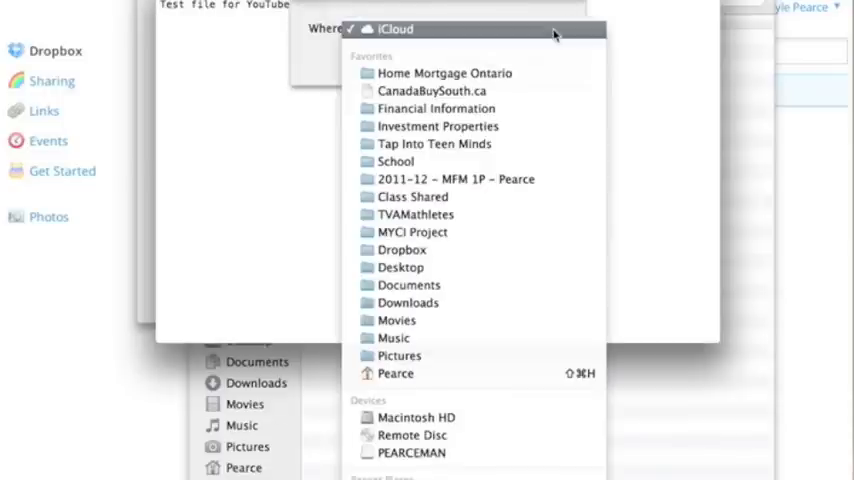
left_click(417, 252)
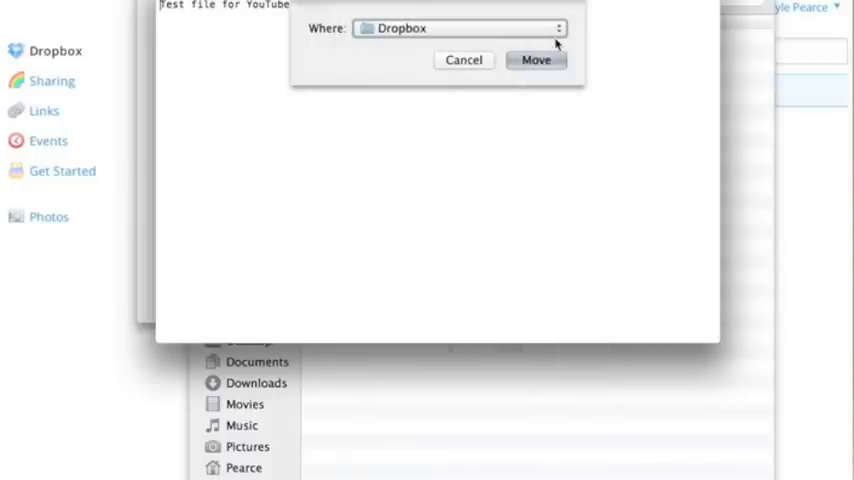
left_click(559, 30)
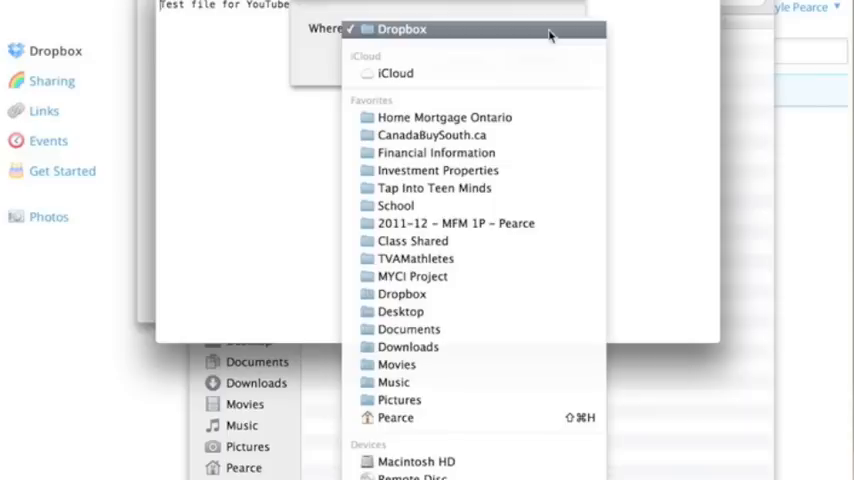
left_click(549, 32)
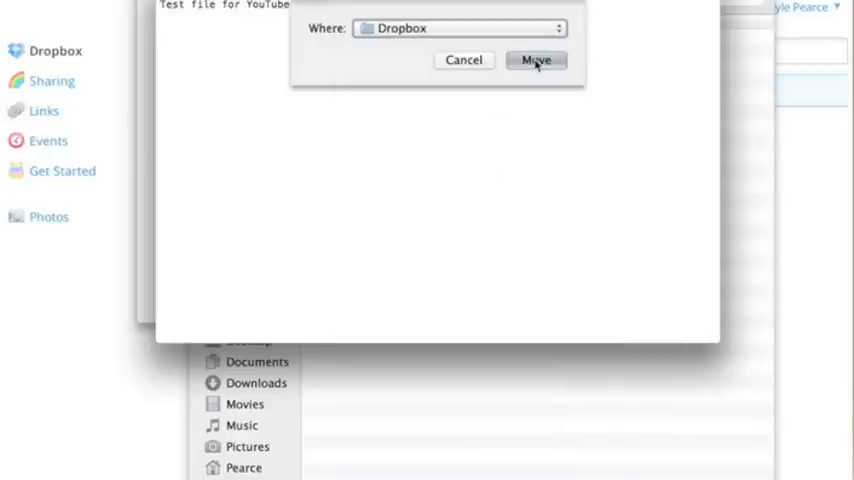
left_click(537, 62)
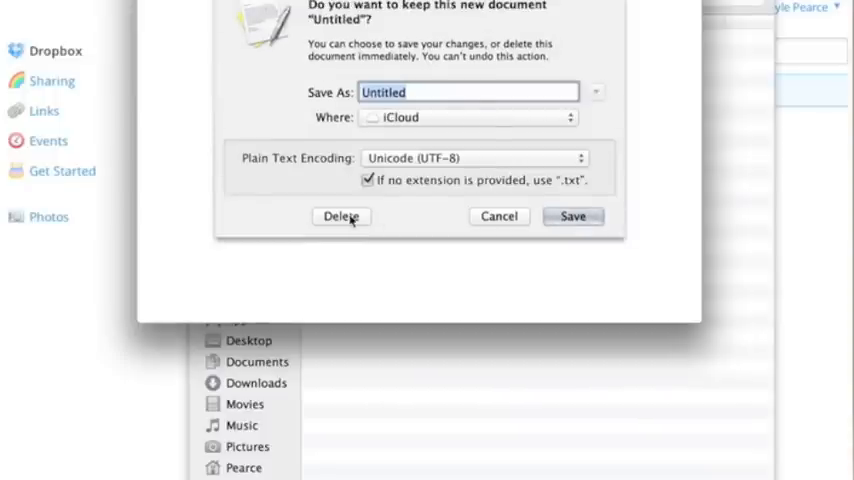
left_click(341, 216)
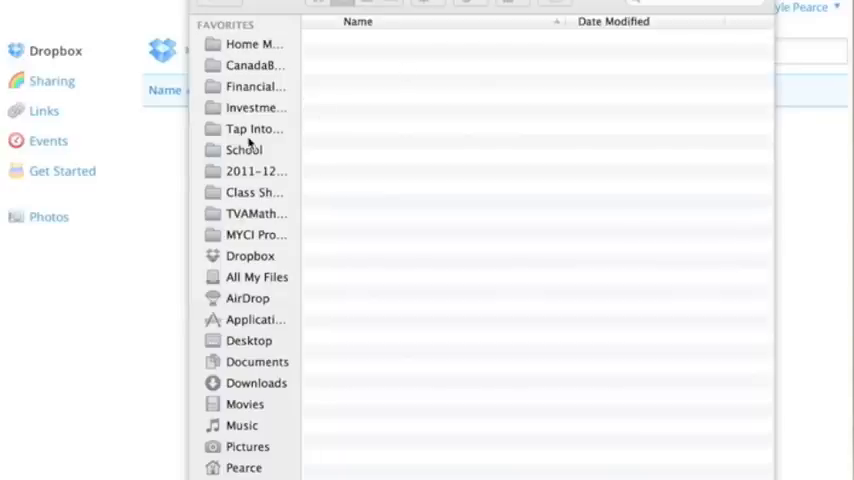
- Show the local Dropbox folder beside the web page and return online to the Dropbox root
left_click(235, 256)
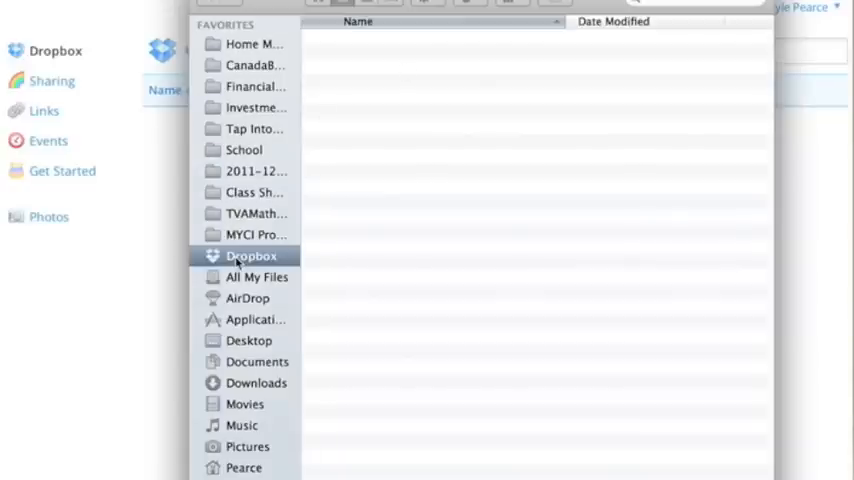
scroll(545, 238, "down", 5)
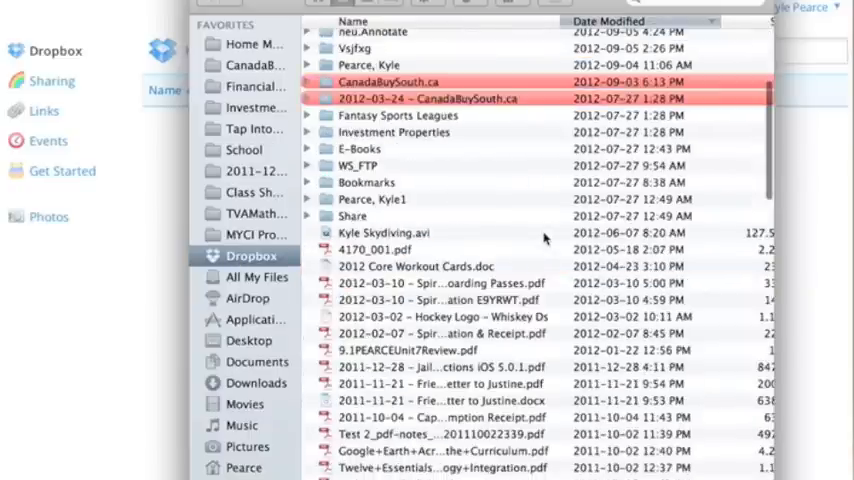
scroll(545, 238, "down", 10)
scroll(545, 238, "up", 10)
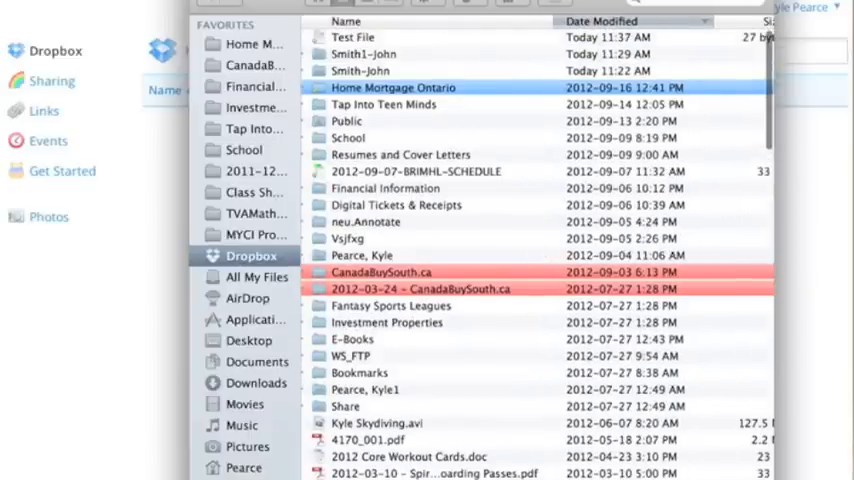
left_click_drag(450, 5, 840, 80)
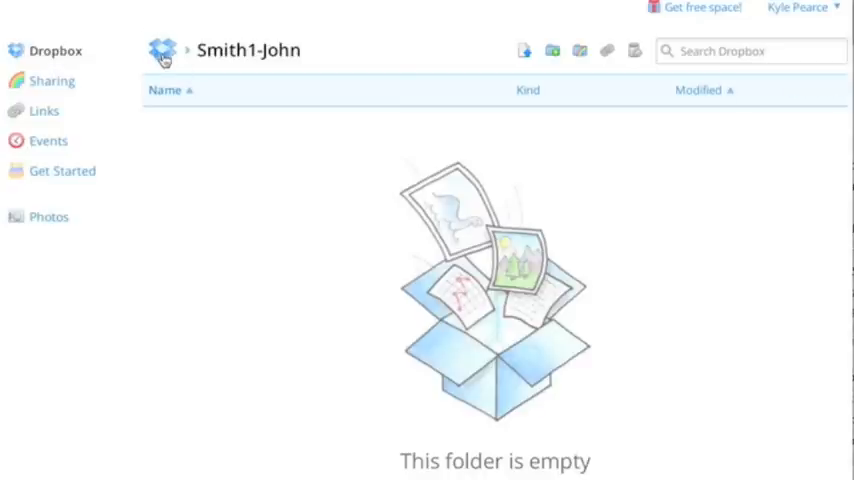
left_click(163, 52)
scroll(321, 138, "down", 5)
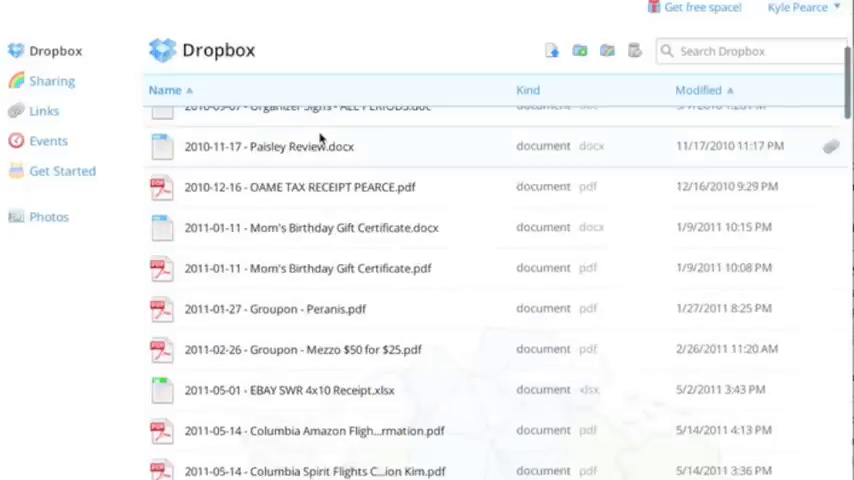
scroll(321, 138, "down", 5)
scroll(321, 138, "down", 5)
scroll(321, 138, "down", 5)
scroll(321, 138, "down", 5)
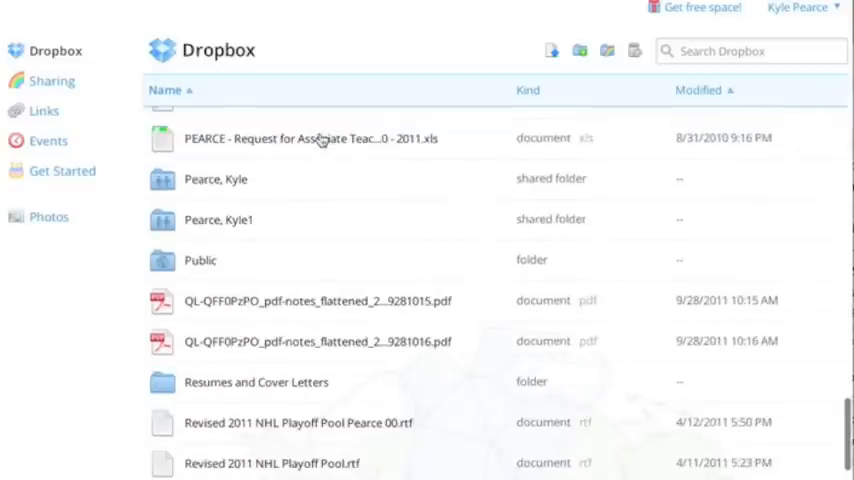
scroll(321, 138, "down", 4)
scroll(321, 138, "down", 2)
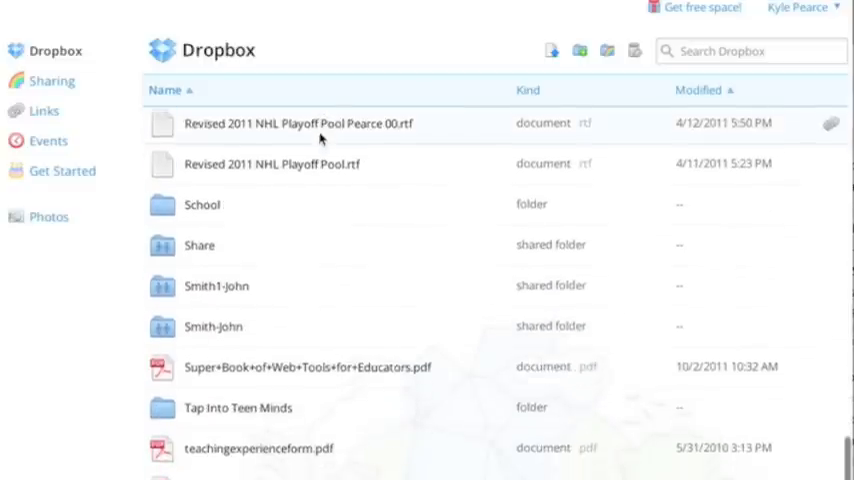
scroll(321, 138, "down", 1)
scroll(321, 138, "down", 1)
scroll(321, 138, "down", 1)
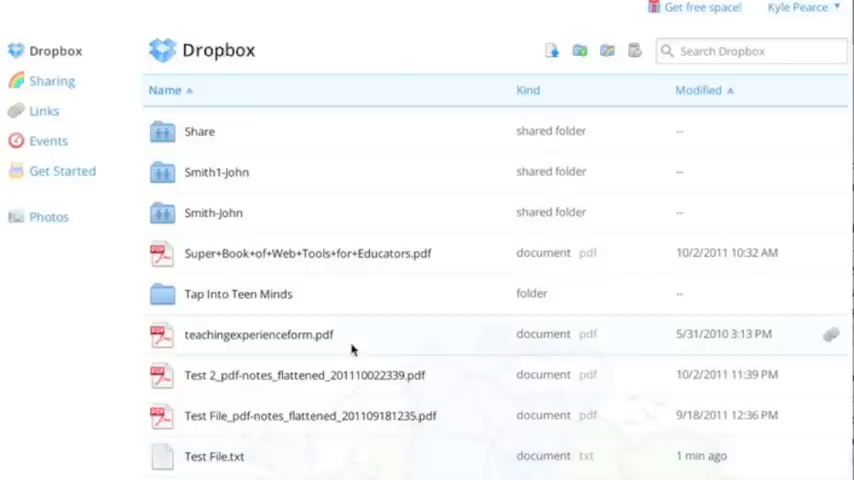
- Select Test File.txt in the Dropbox web root file list
left_click(390, 461)
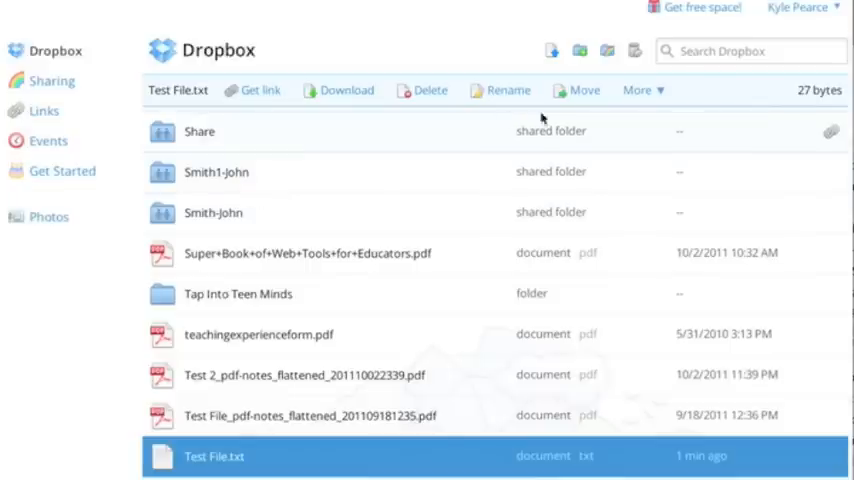
- Move Test File into the local Smith1-John folder in Finder and view that folder
left_click_drag(845, 33, 430, 27)
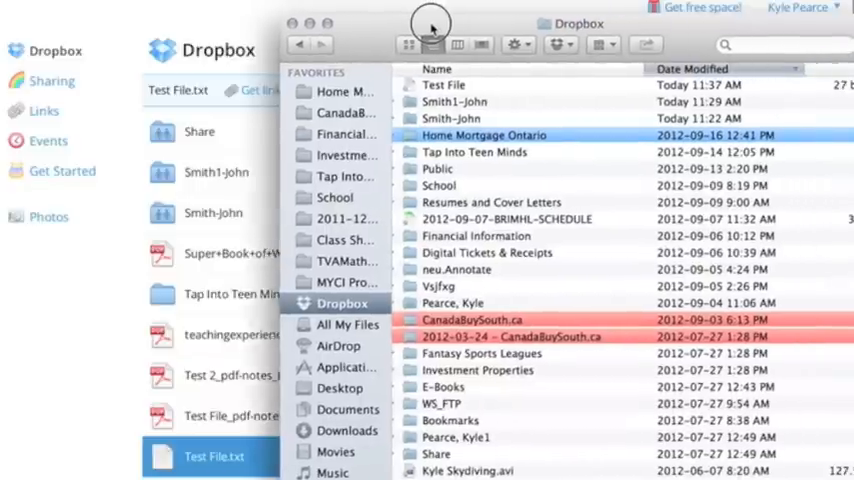
left_click(444, 87)
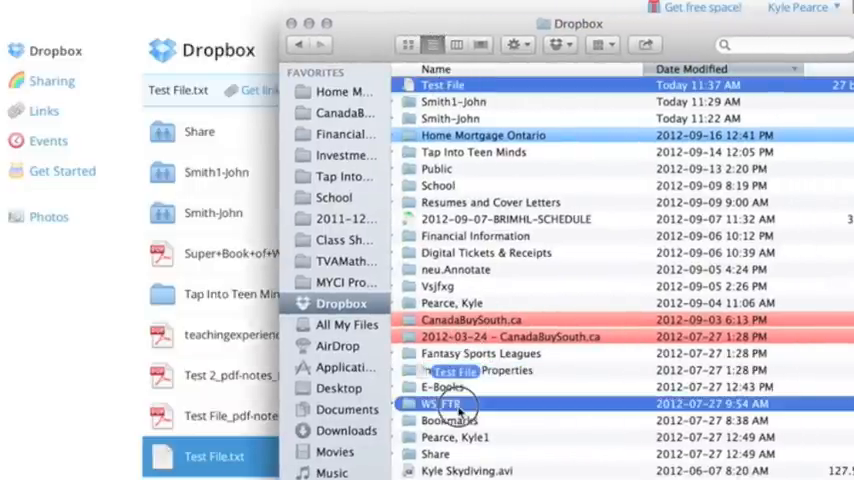
key("super+BackSpace")
double_click(445, 86)
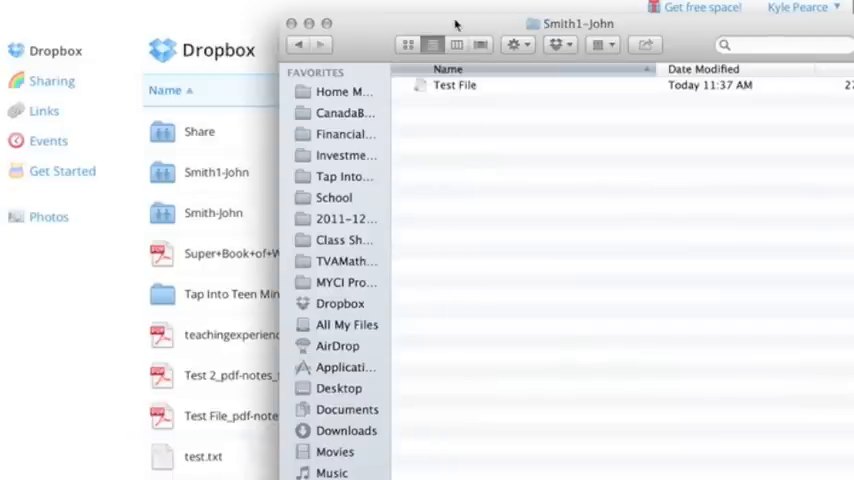
left_click_drag(456, 23, 795, 55)
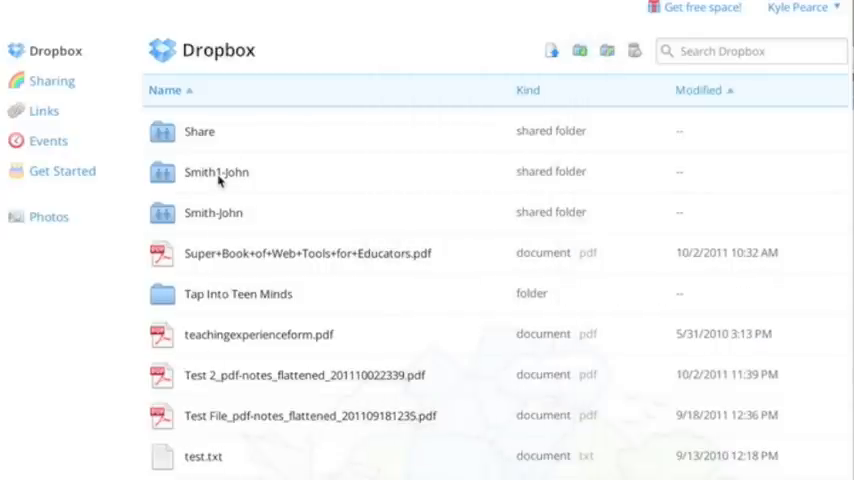
- Compare the online Smith1-John folder with the local one, both holding Test File
left_click(196, 177)
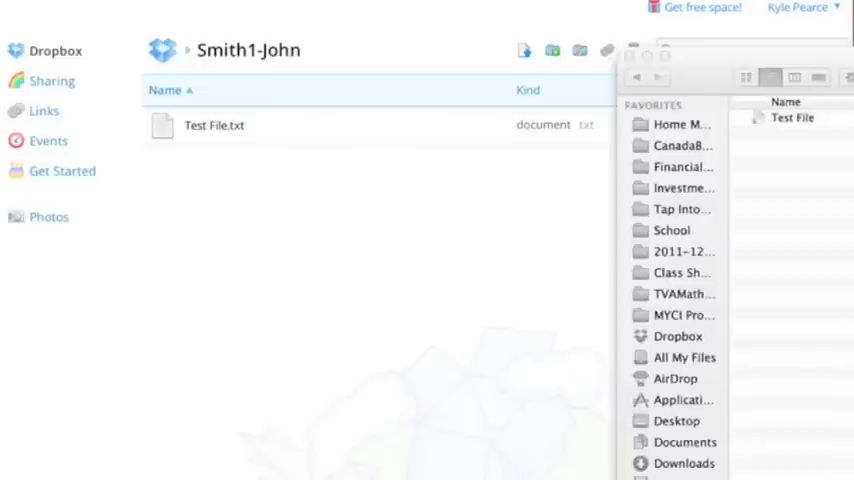
mouse_move(820, 76)
left_mouse_down()
mouse_move(633, 82)
mouse_move(567, 22)
left_mouse_up()
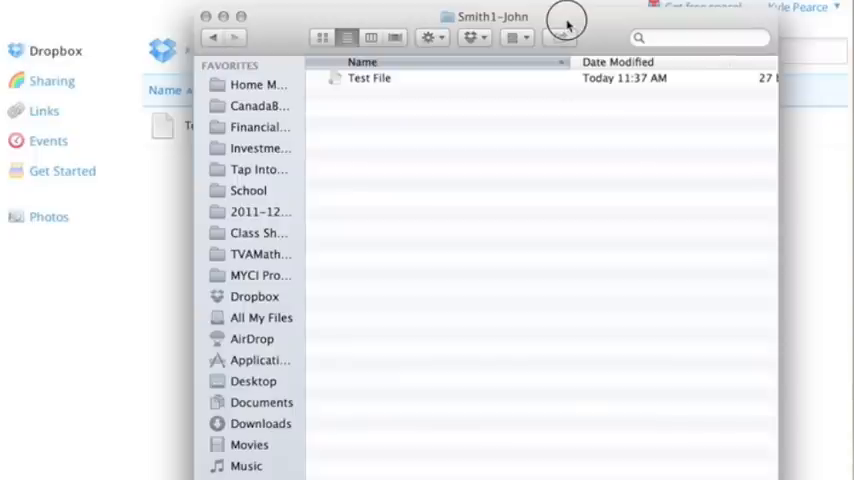